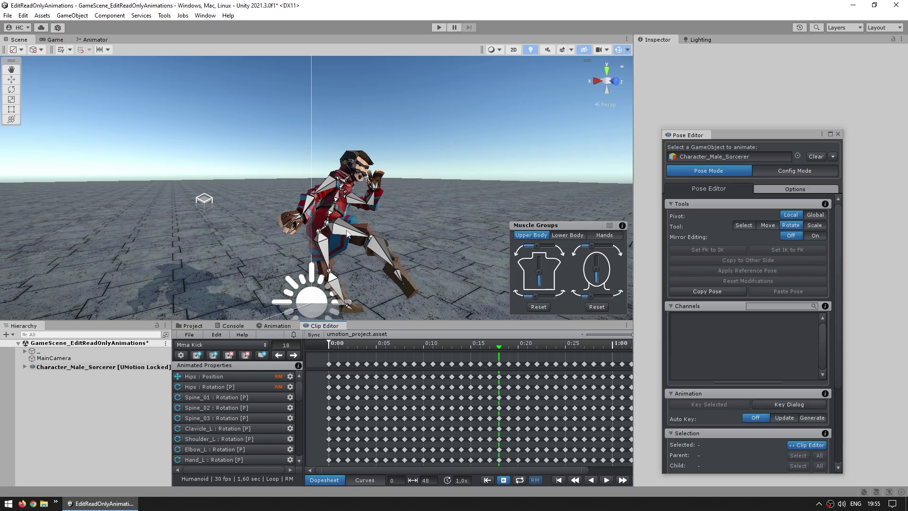
Step: Select the ybot@Mma Kick model in EditReadOnlyAnimations so the Inspector shows its Import Settings
click(334, 240)
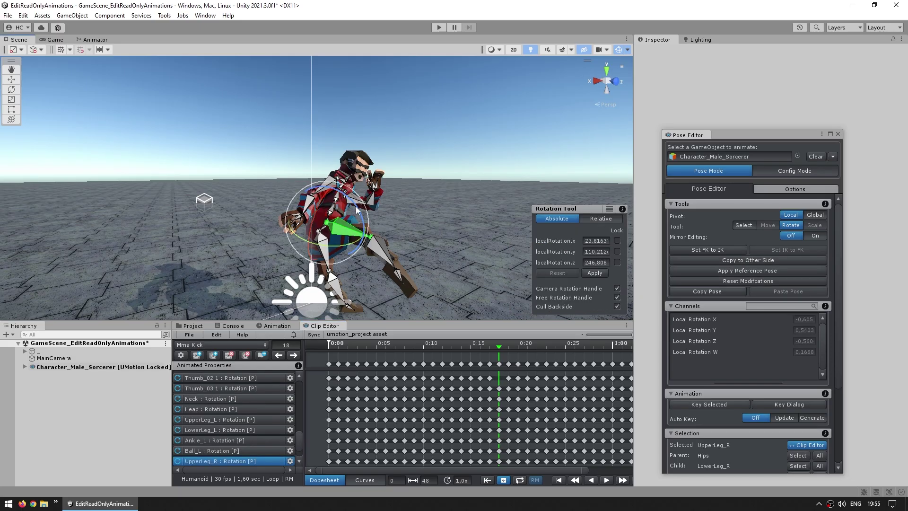
drag(358, 189, 386, 228)
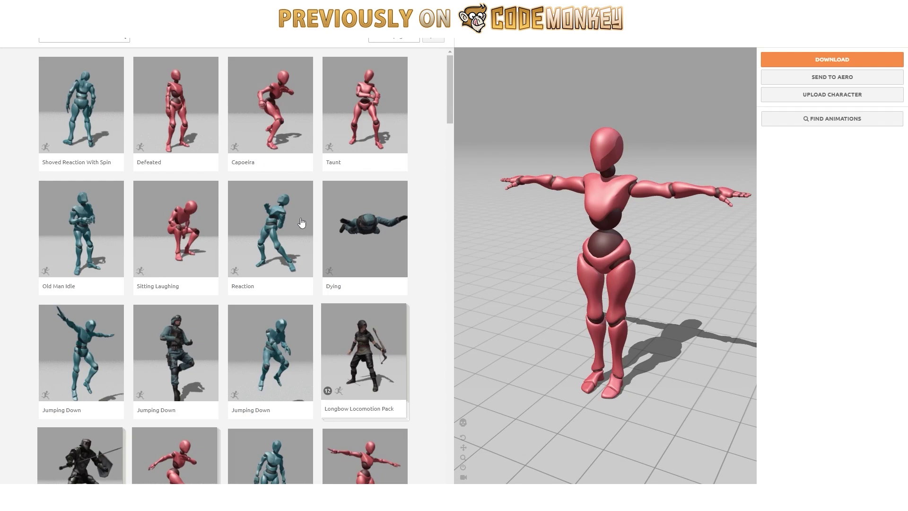
click(286, 249)
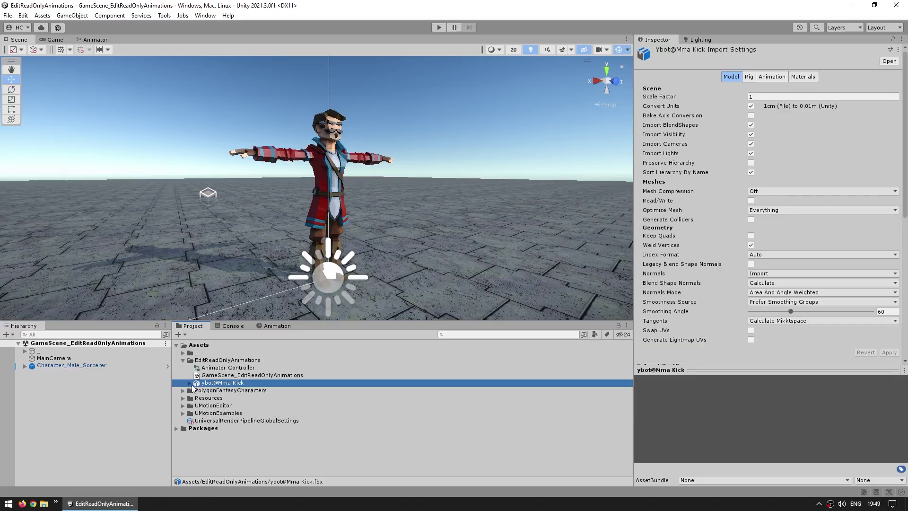
Step: Expand ybot@Mma Kick, check Character_Male_Sorcerer's Animator Controller, and play the read-only Mma Kick preview
click(189, 383)
click(212, 405)
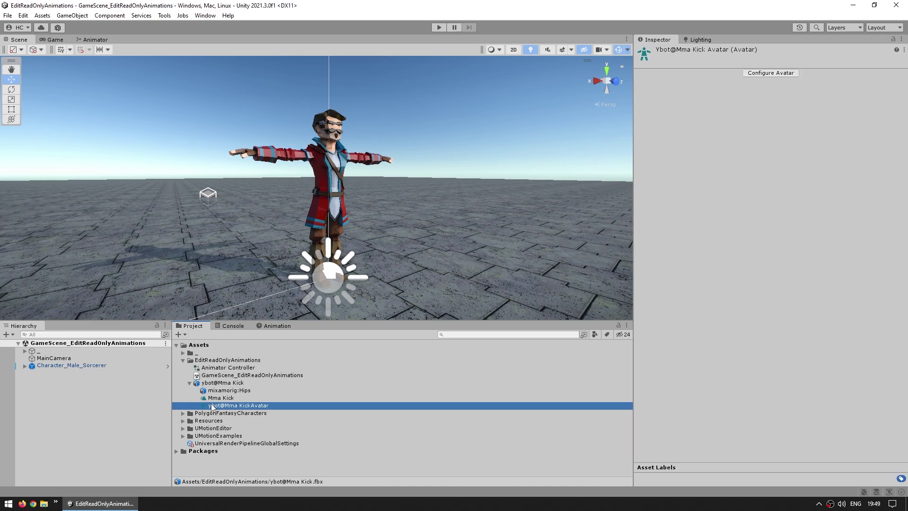
click(100, 366)
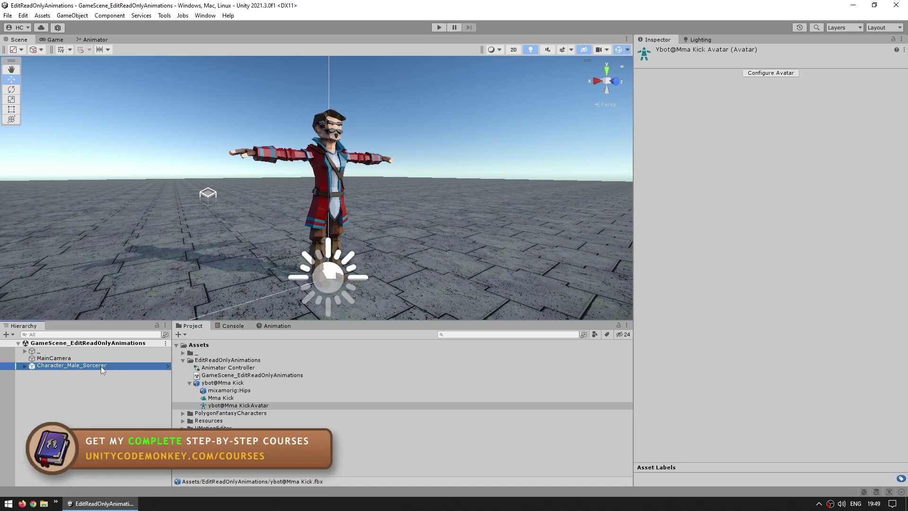
double_click(228, 367)
drag(232, 282, 192, 261)
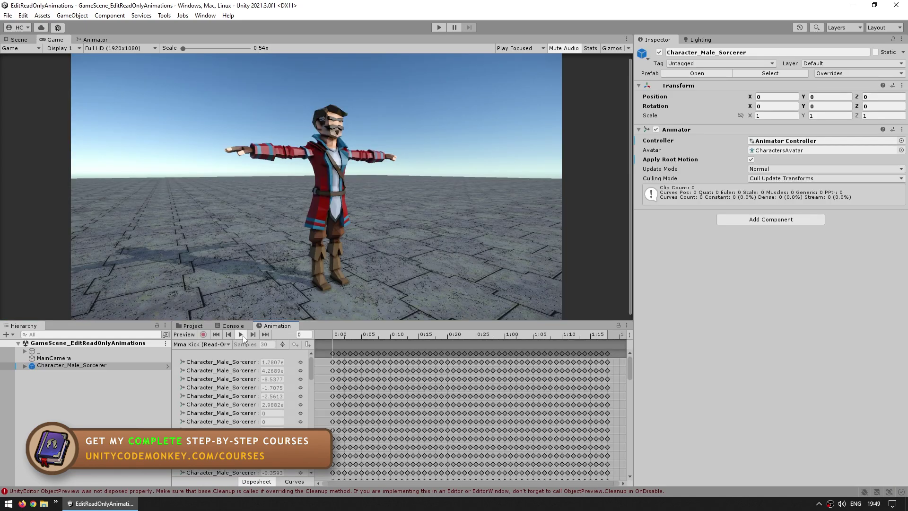
click(240, 335)
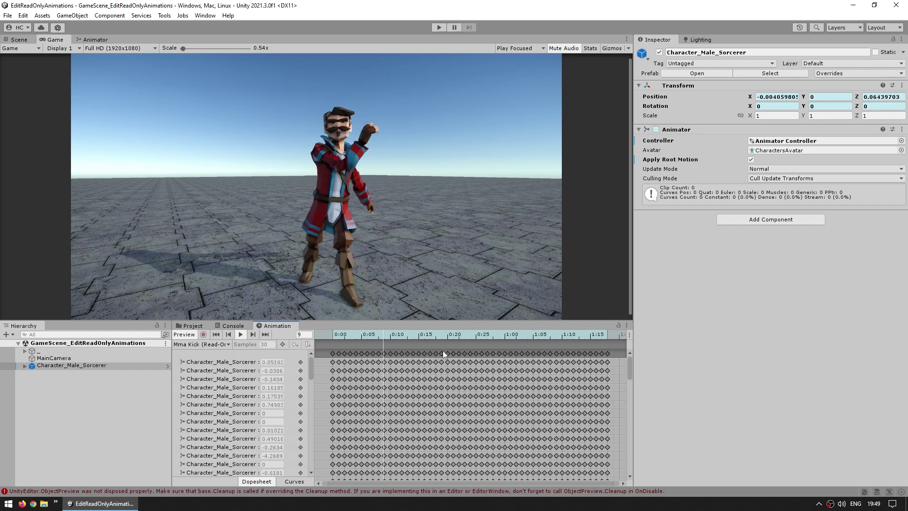
Step: Select the keyframes from 0:22 to 1:07 and find Delete Keys disabled in their context menu
click(544, 354)
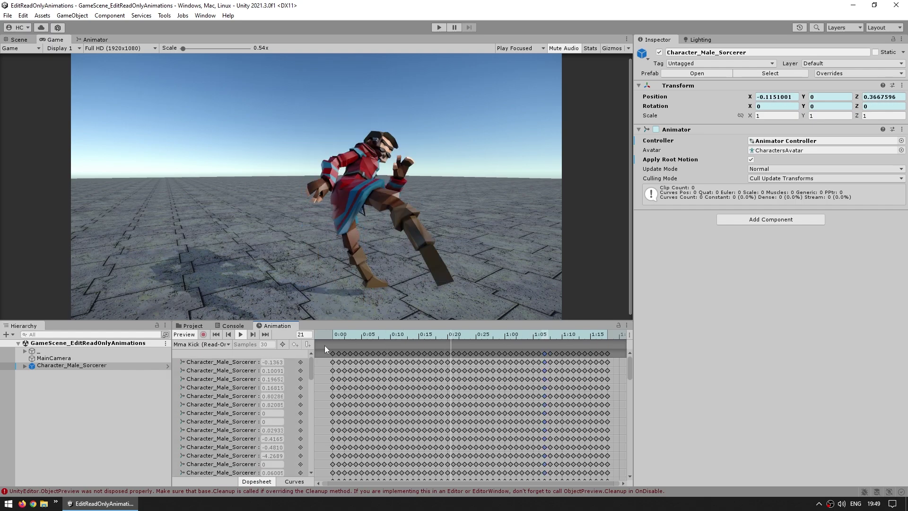
shift+click(465, 353)
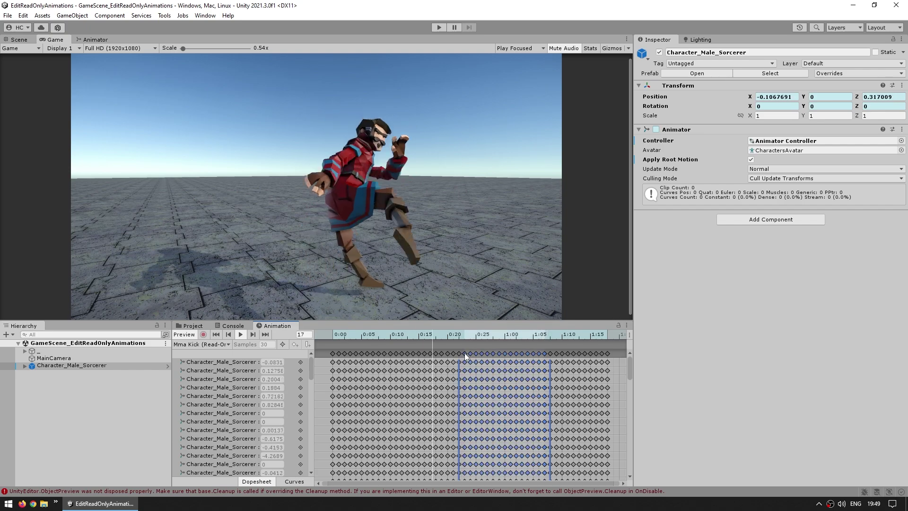
right_click(498, 353)
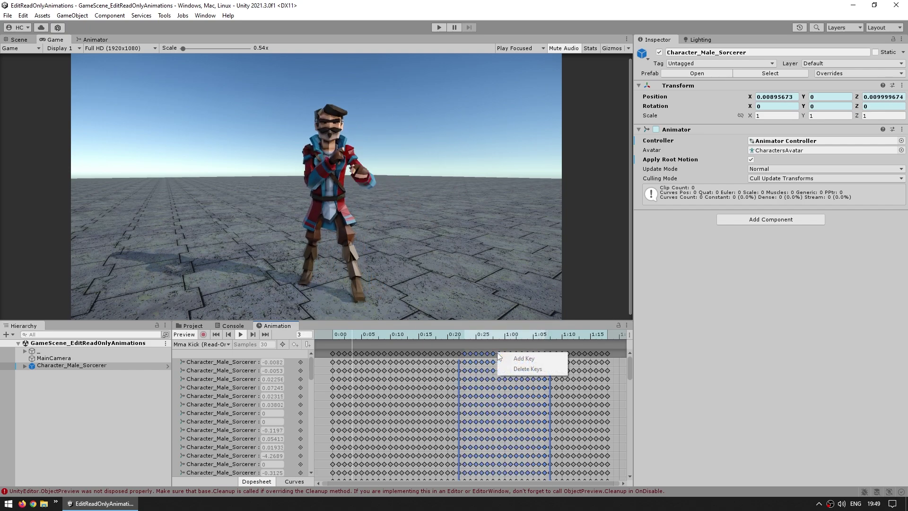
click(517, 371)
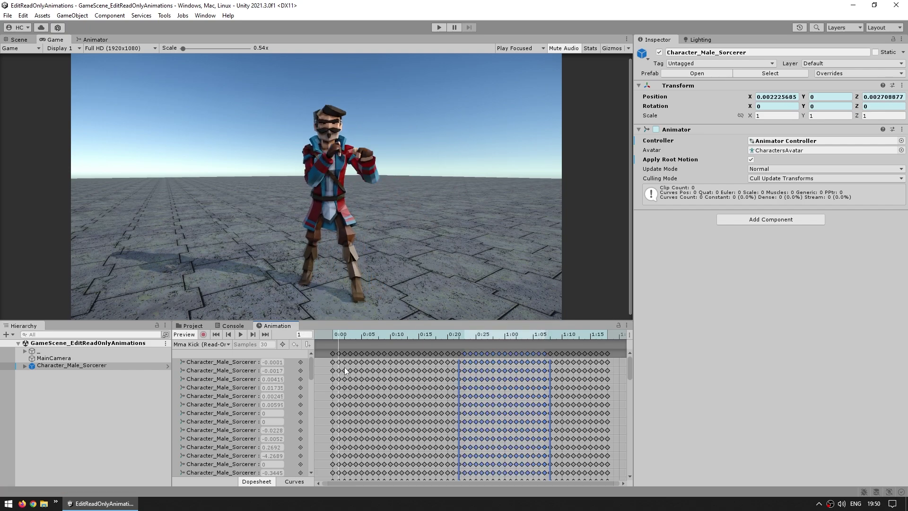
Step: Check the clip dropdown and try other key selections up to 1:09, leaving all keys intact
click(203, 345)
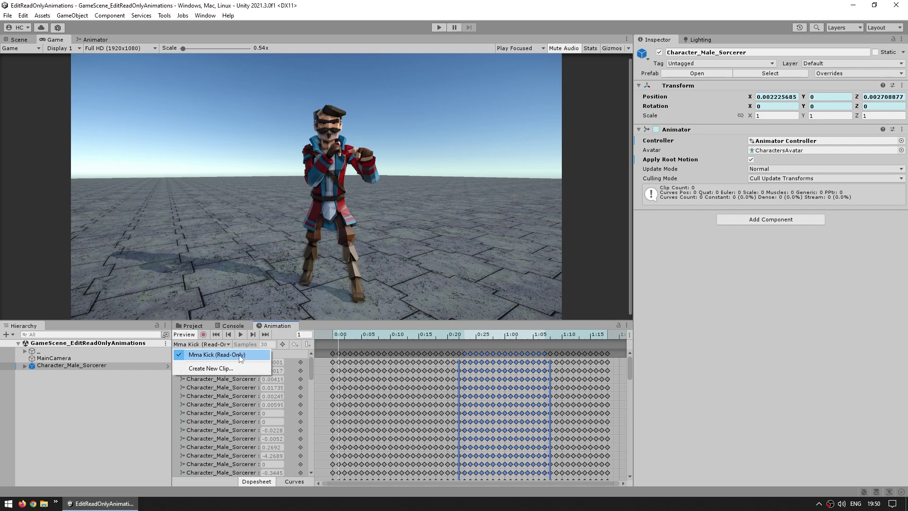
right_click(483, 355)
click(458, 354)
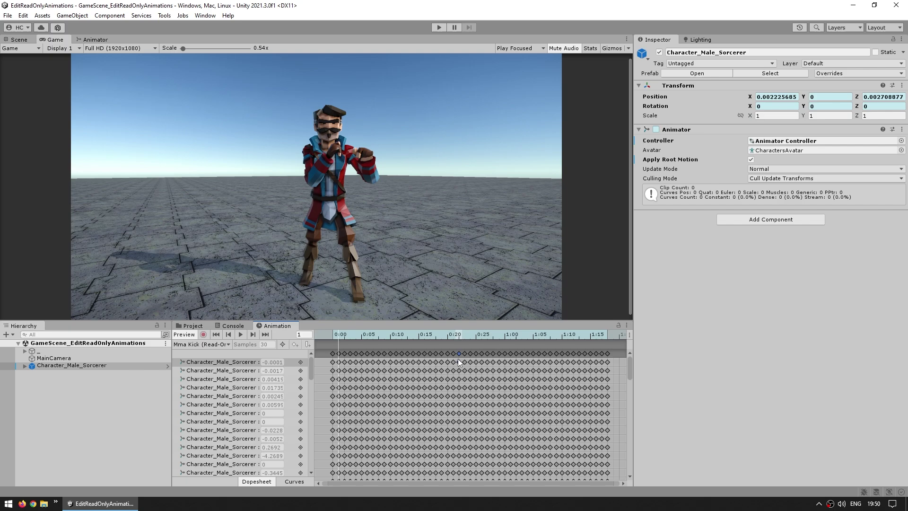
shift+click(529, 353)
click(561, 354)
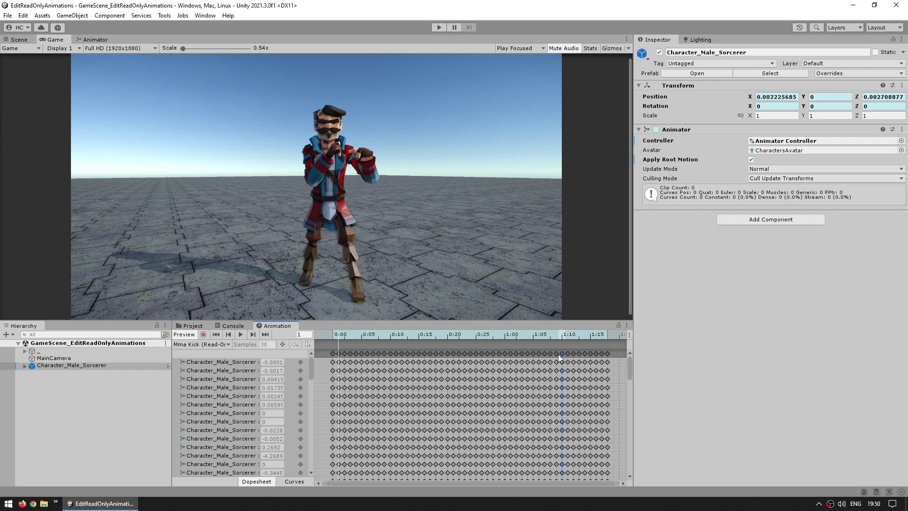
Step: Duplicate the Mma Kick clip inside ybot@Mma Kick with Ctrl+D as a standalone Mma Kick.anim
click(193, 326)
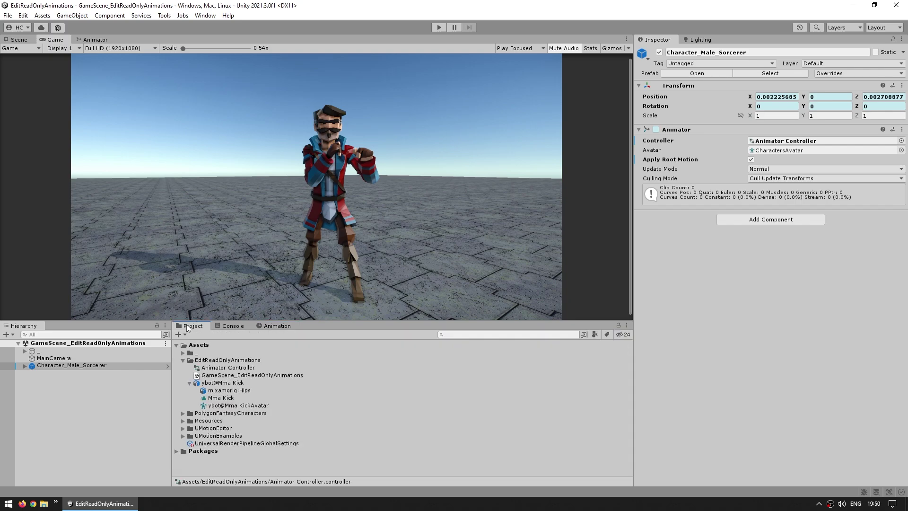
click(226, 384)
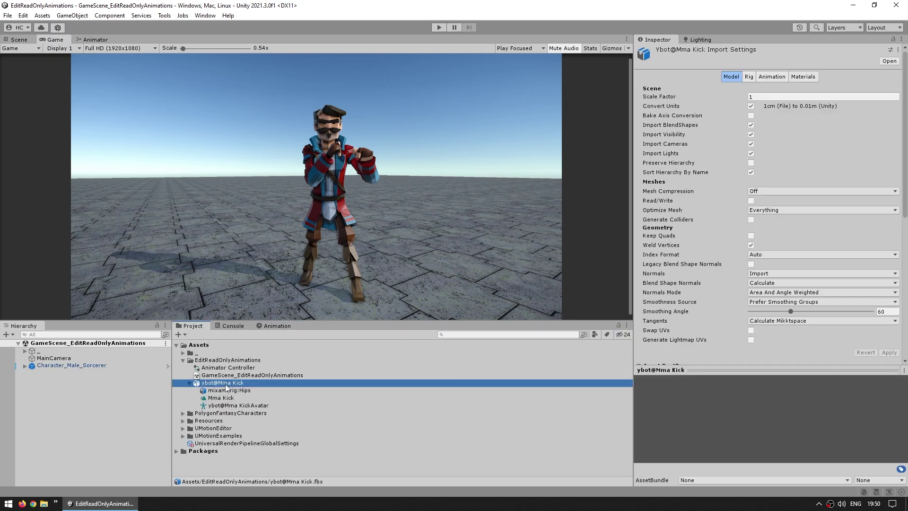
click(225, 405)
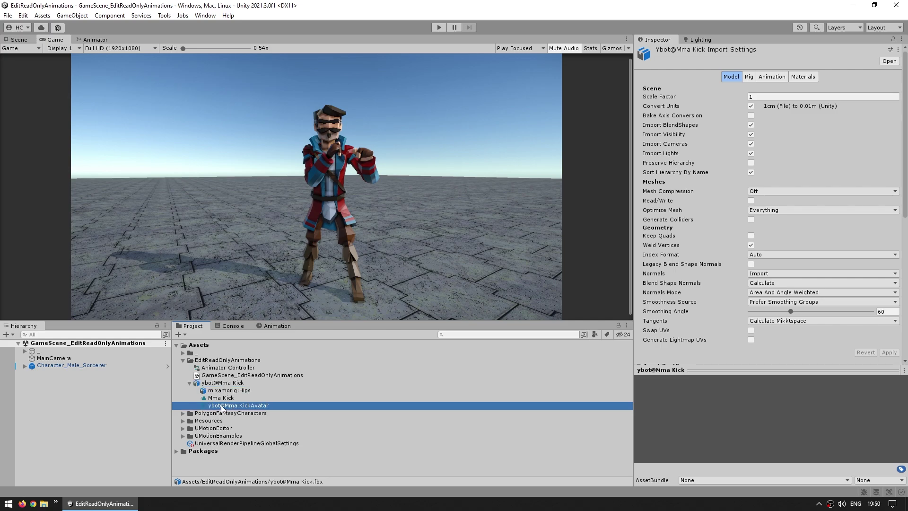
click(229, 384)
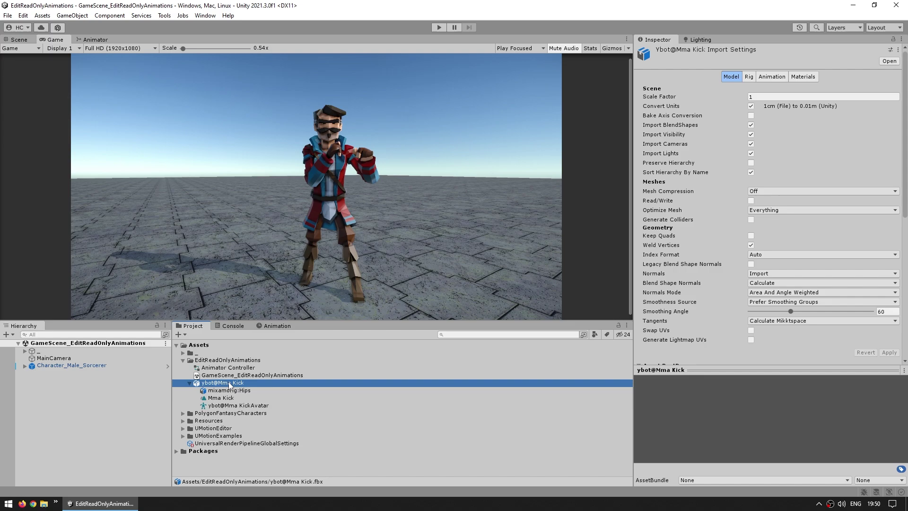
click(231, 406)
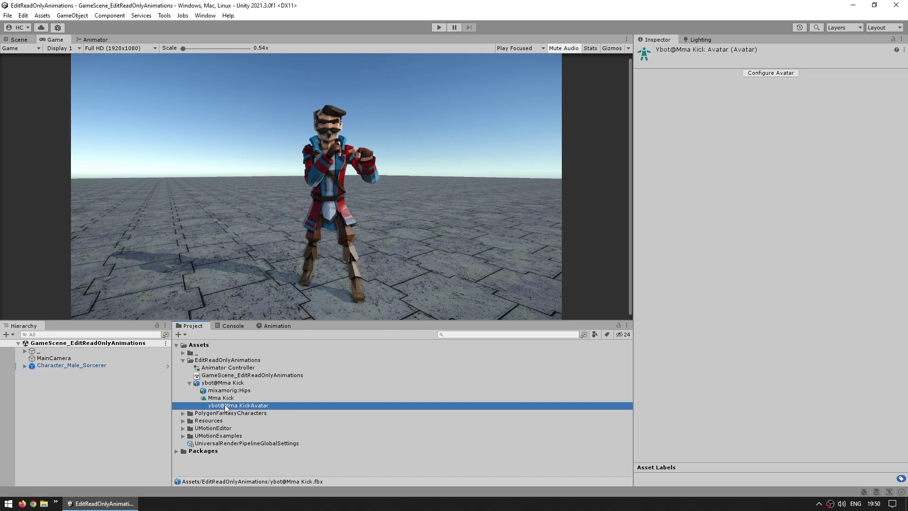
key(Left)
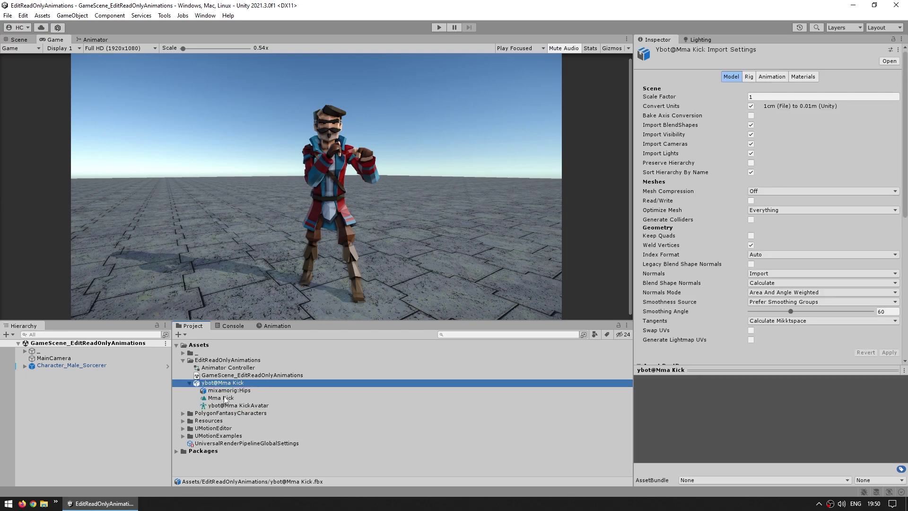
click(213, 400)
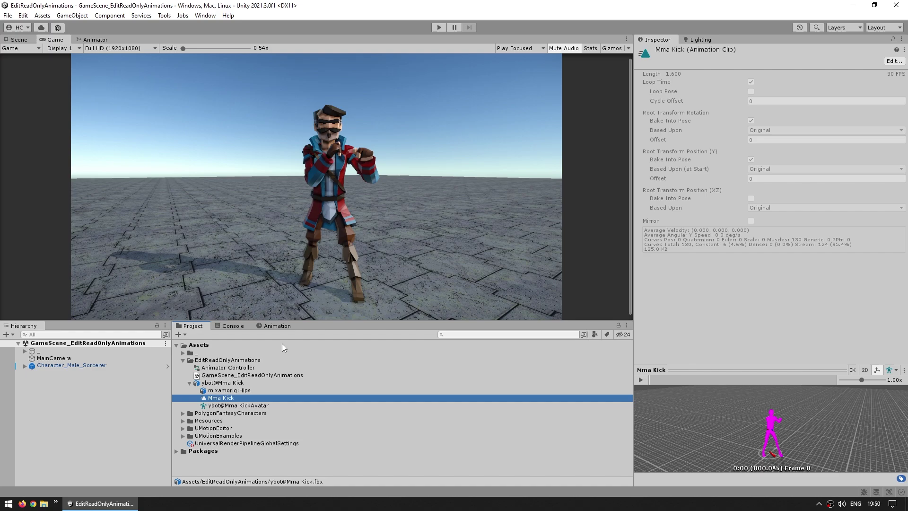
key(ctrl+d)
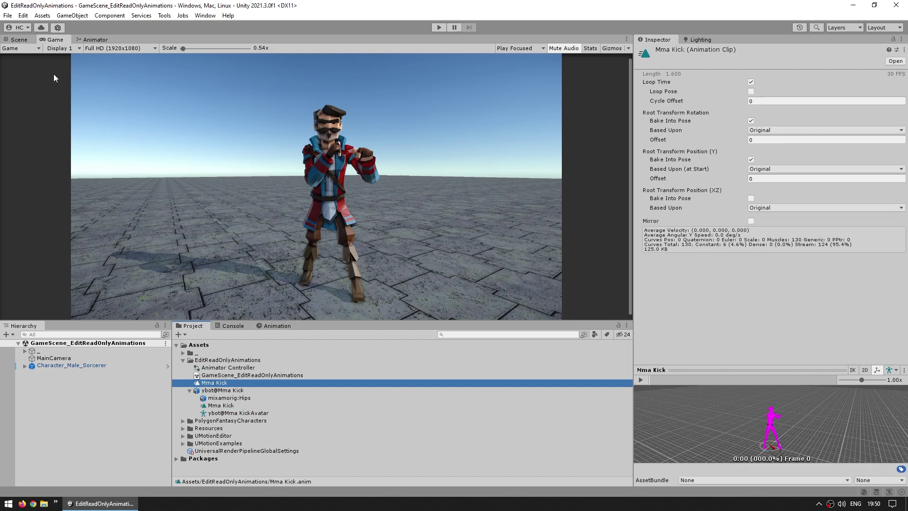
click(26, 18)
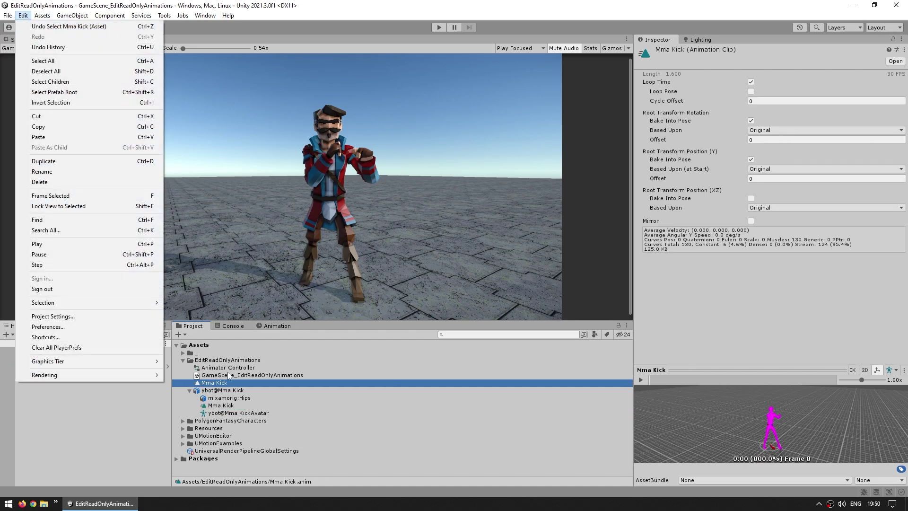
click(242, 387)
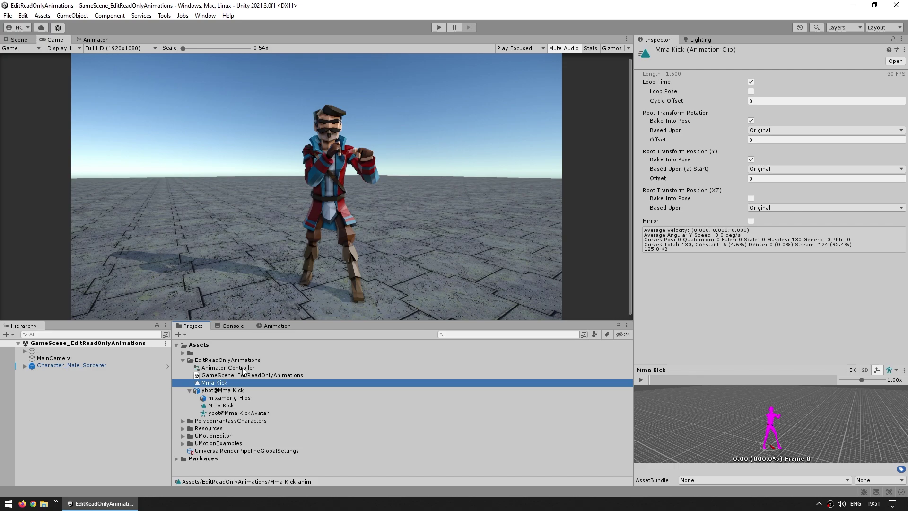
Step: Drag Mma Kick.anim into the Animator graph to create the Mma Kick 0 state
drag(210, 318, 270, 263)
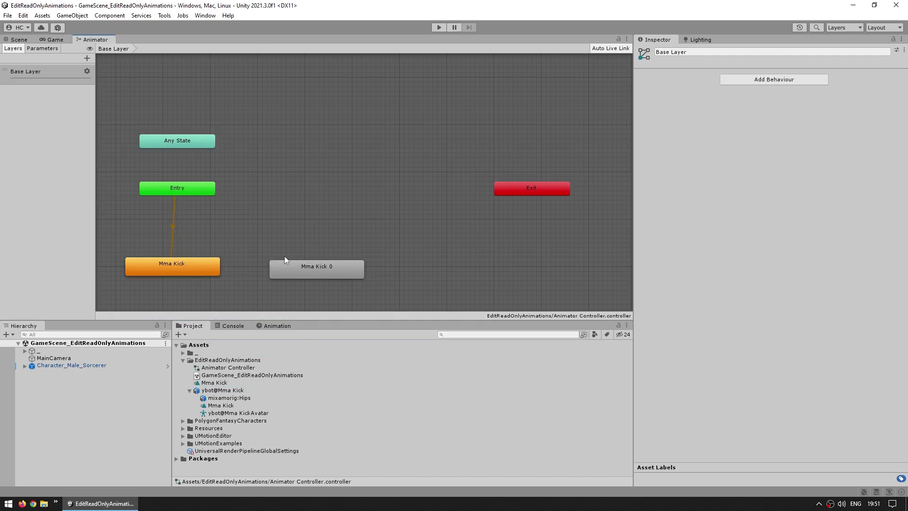
click(53, 40)
click(279, 326)
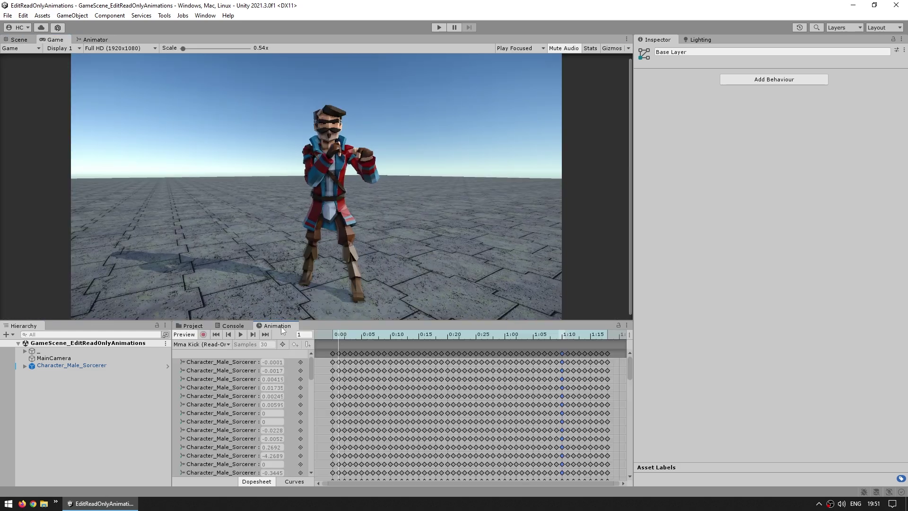
click(62, 365)
click(208, 345)
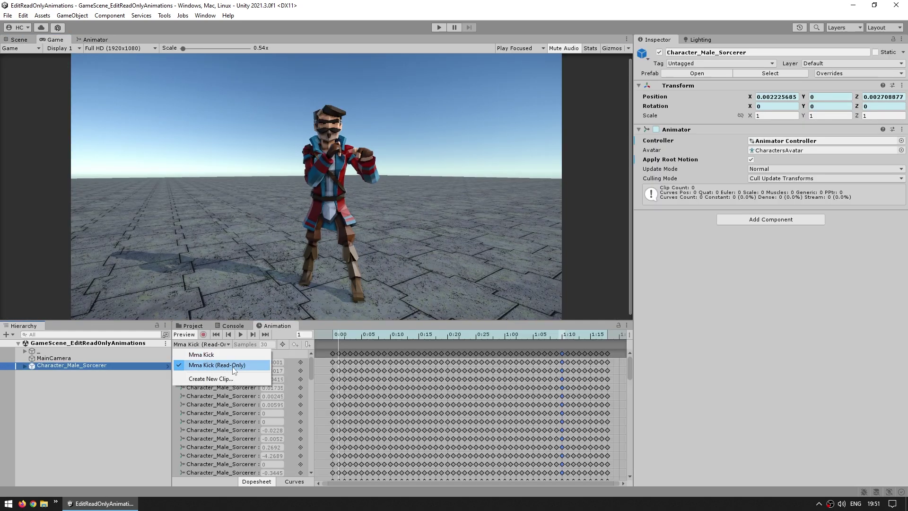
Step: Switch the sorcerer's Animation window to the editable Mma Kick clip and work through its keys
click(203, 355)
drag(355, 351, 498, 353)
right_click(478, 356)
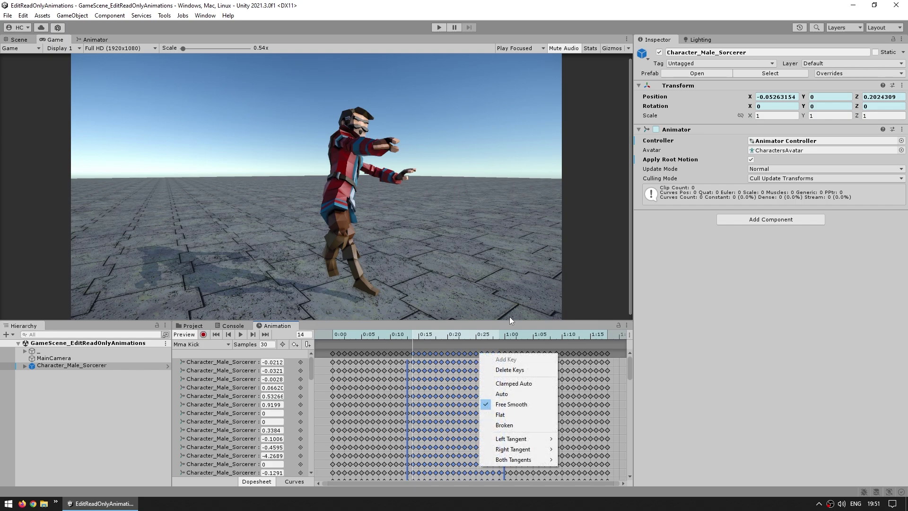
click(510, 370)
click(515, 354)
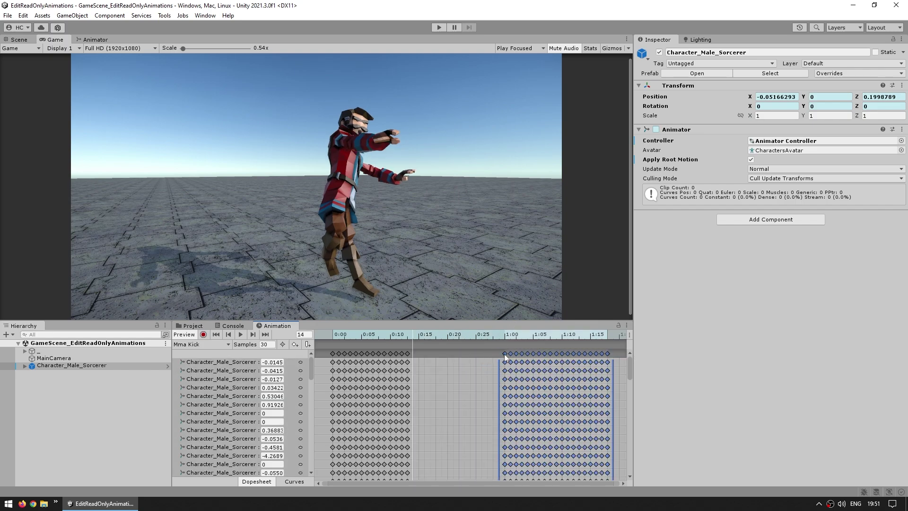
drag(506, 358, 421, 356)
Step: Play the kick from frame 1, then scrub the playhead to frame 23
click(337, 336)
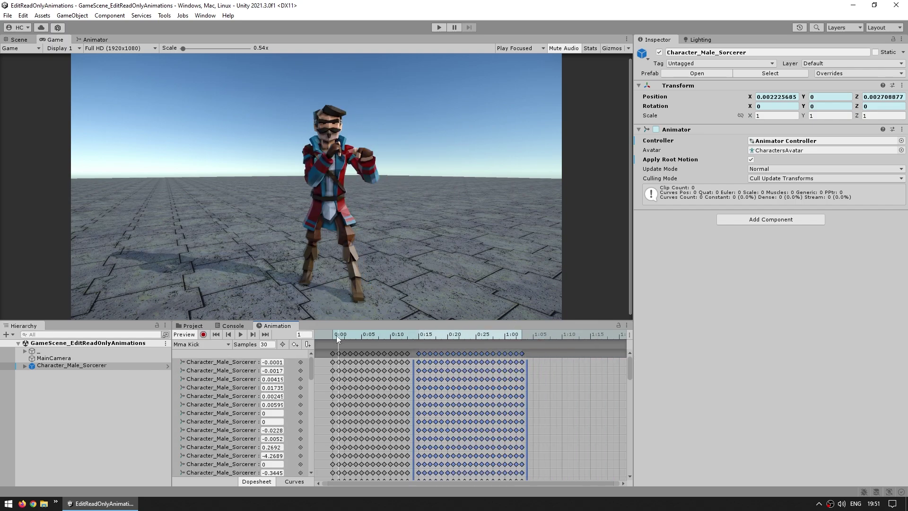
click(240, 335)
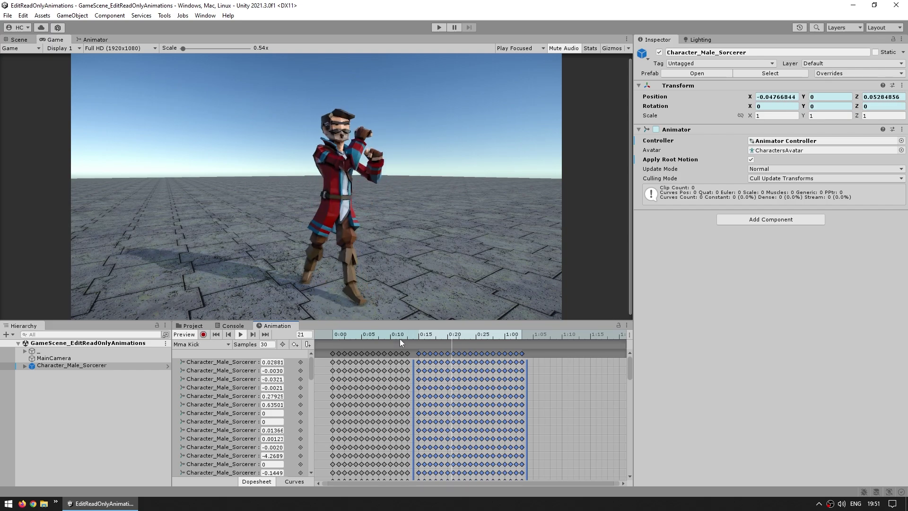
click(201, 344)
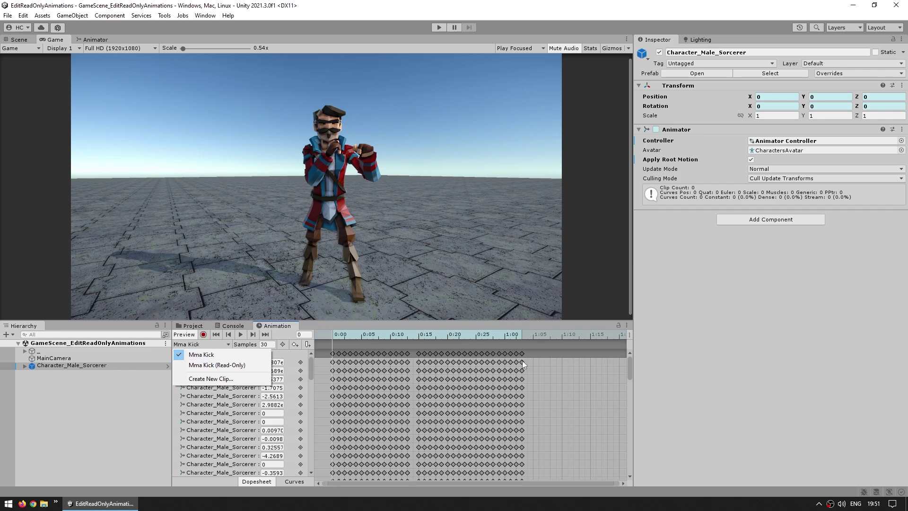
click(596, 362)
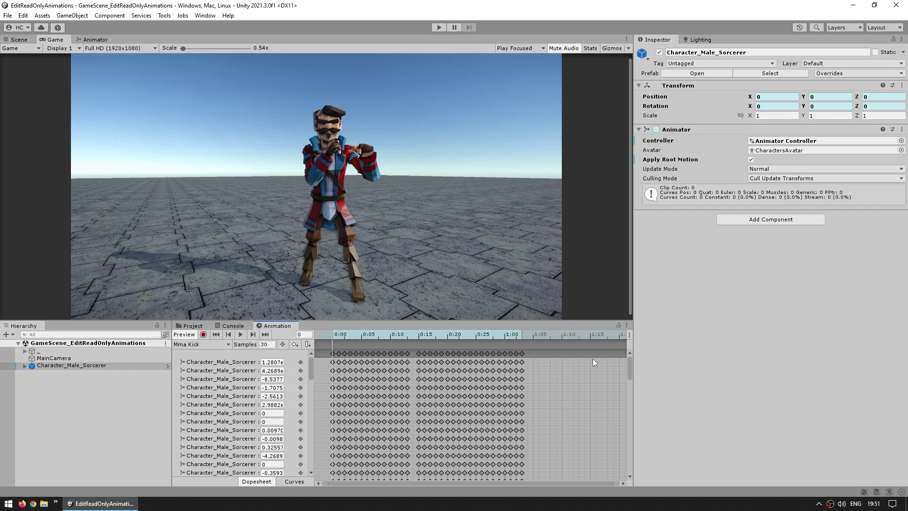
drag(416, 334, 465, 331)
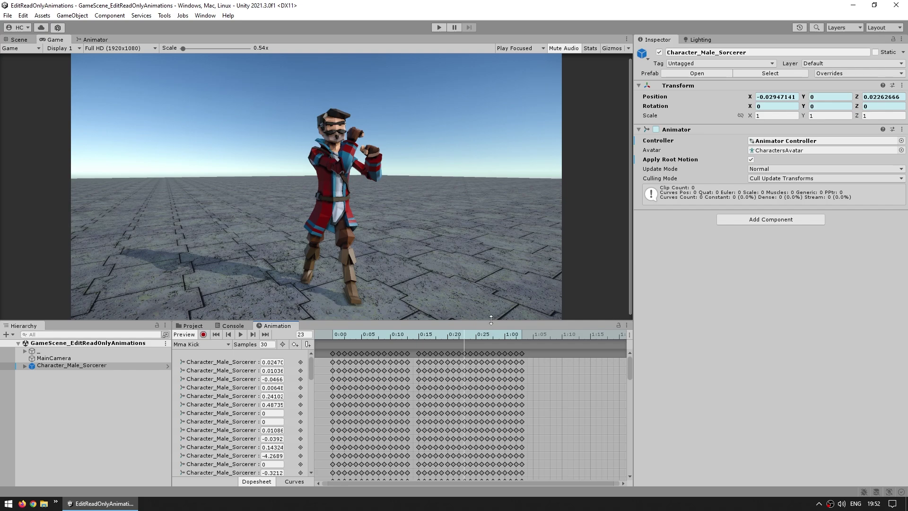
Step: In Scene view, select the sorcerer's Spine_02 bone and enable recording on the Mma Kick clip
key(ctrl+1)
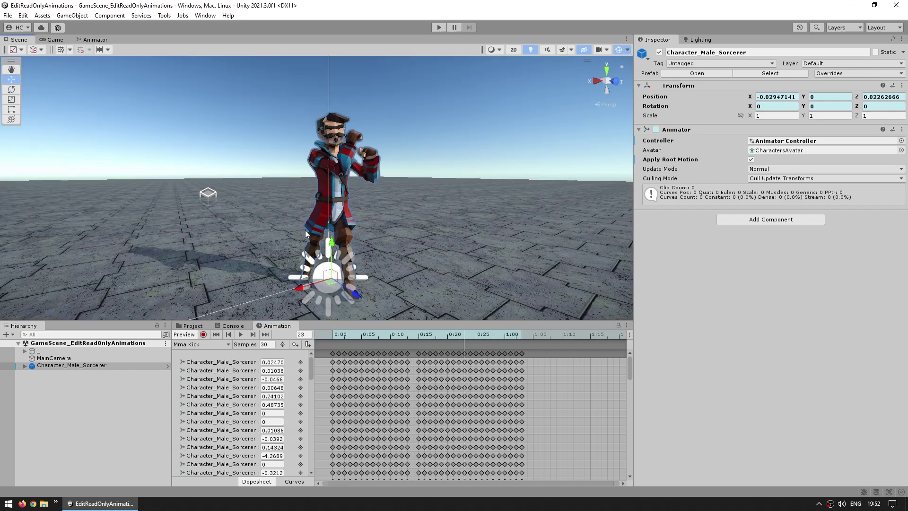
click(212, 414)
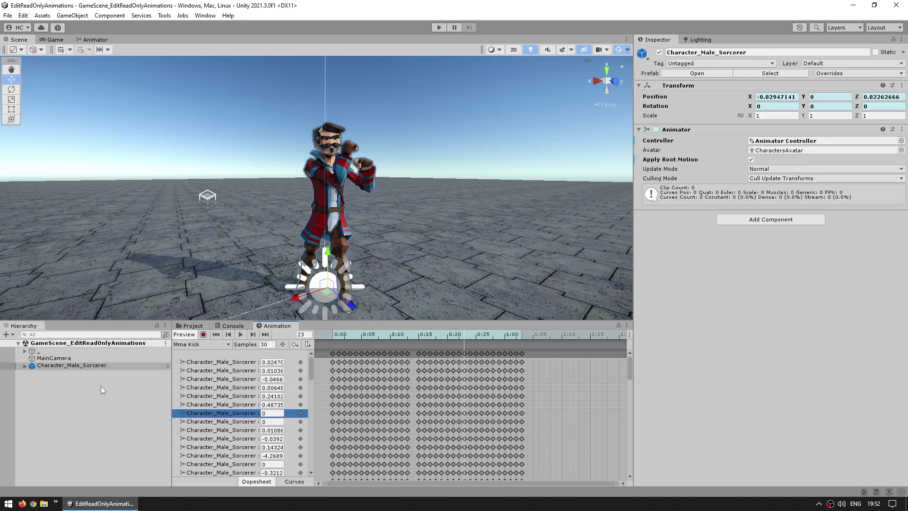
click(24, 366)
click(213, 413)
click(428, 334)
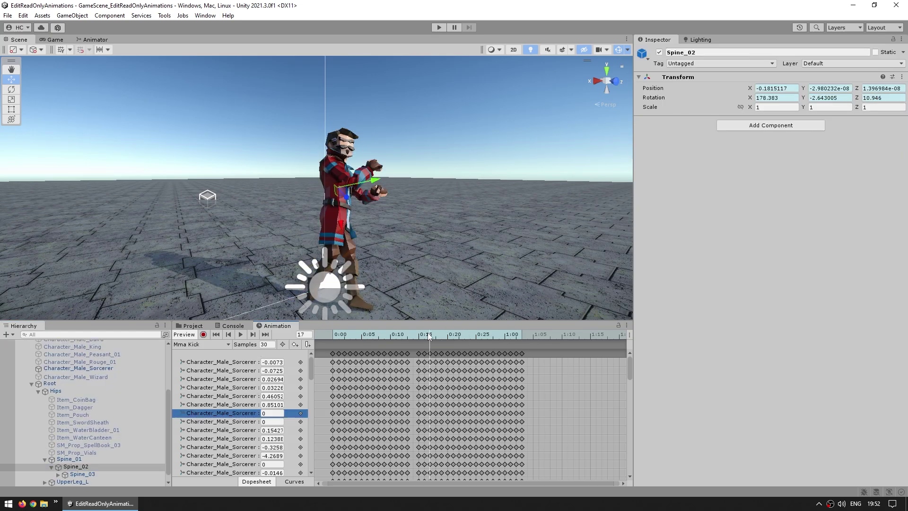
click(204, 334)
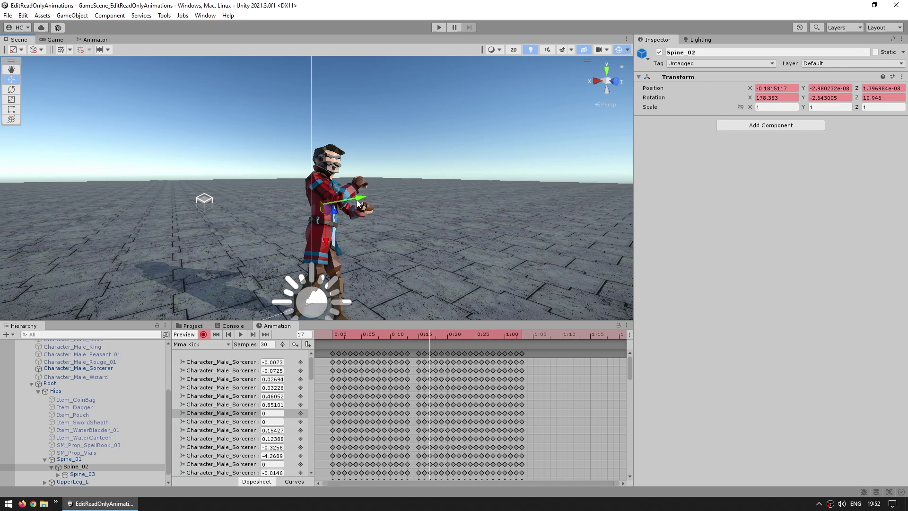
Step: Rotate Spine_02 at frame 15 to bend forward, reaching 176.975, -3.594, 9.601
drag(356, 200, 399, 198)
drag(442, 334, 419, 331)
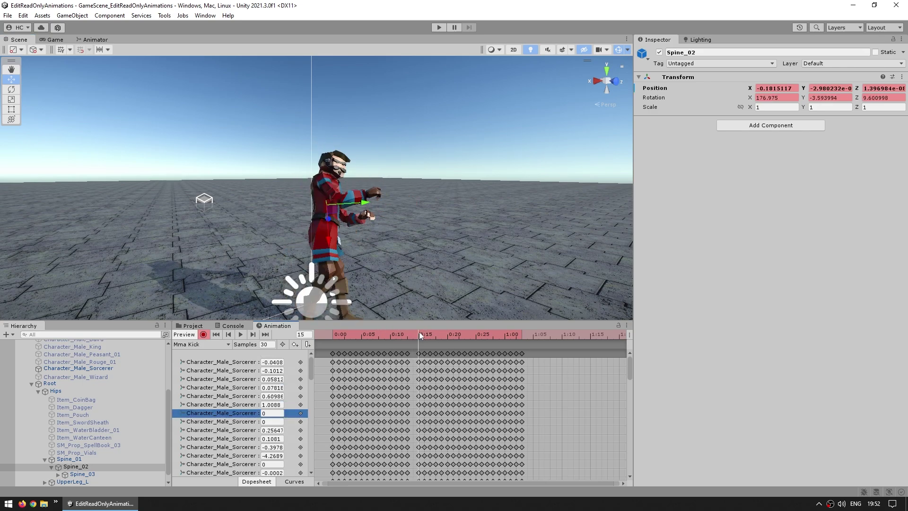
key(e)
drag(338, 240, 310, 246)
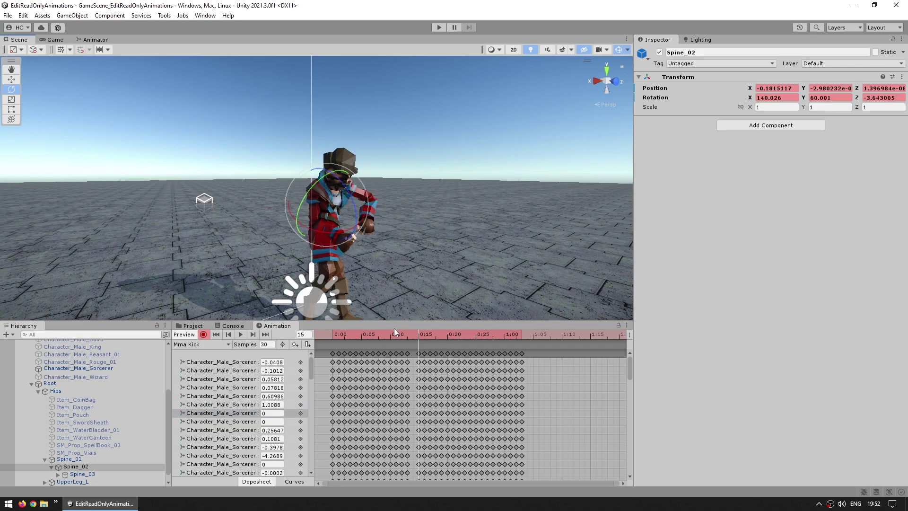
drag(409, 330, 418, 330)
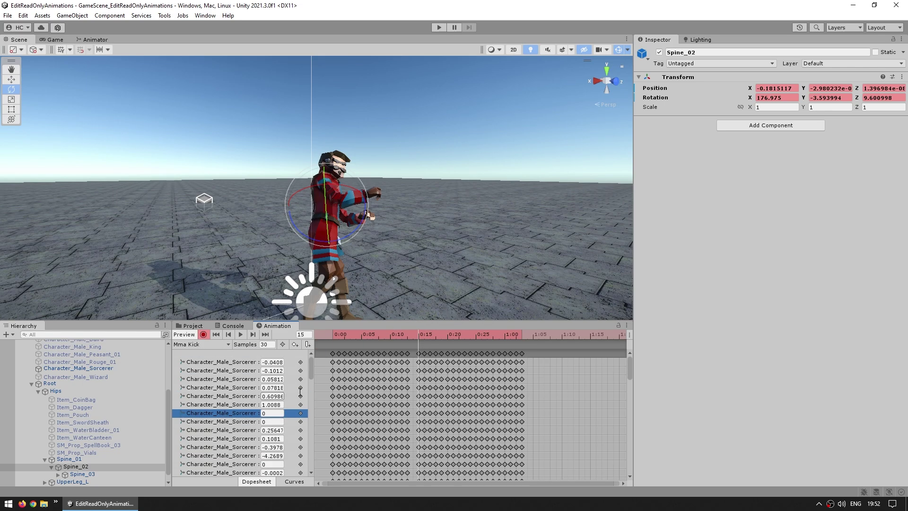
drag(315, 362, 392, 363)
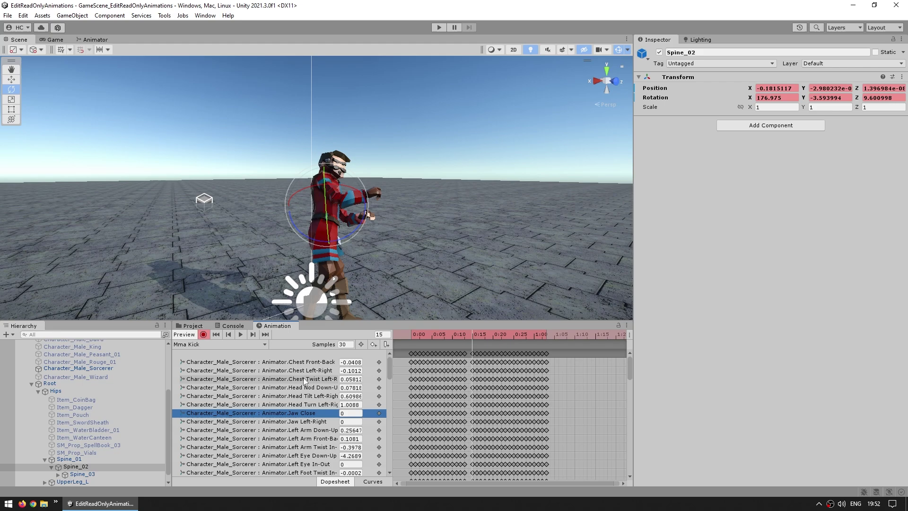
Step: Drag the Chest Twist Left-Right value down to -2.28 and preview the twisted chest
click(313, 379)
drag(316, 381, 297, 385)
drag(464, 334, 472, 335)
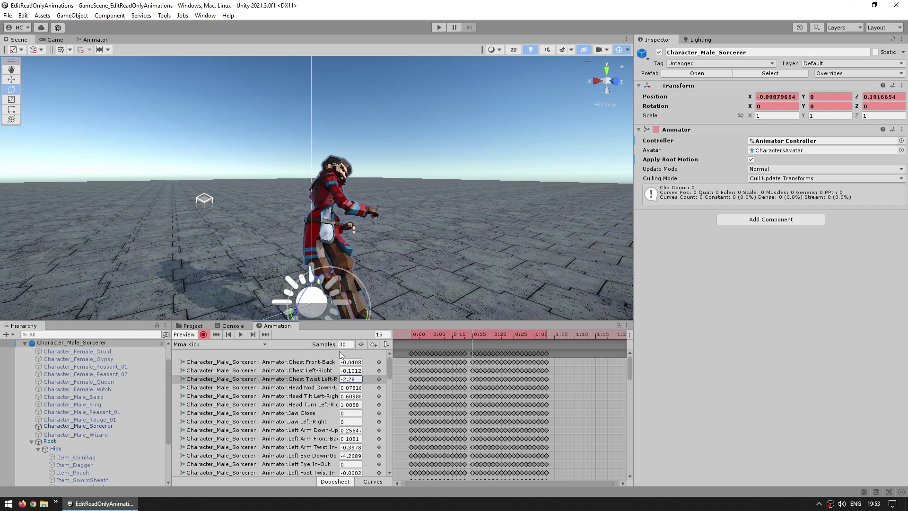
Step: Browse the clip's curves: Left Eye Down-Up, Left Arm Front-Back and Chest Front-Back
click(301, 430)
scroll(299, 428, down, 3)
click(331, 400)
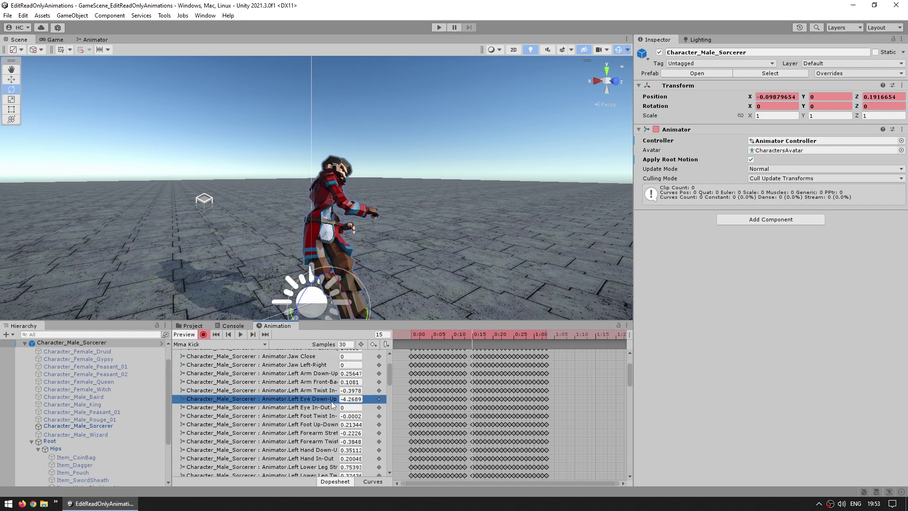
click(325, 384)
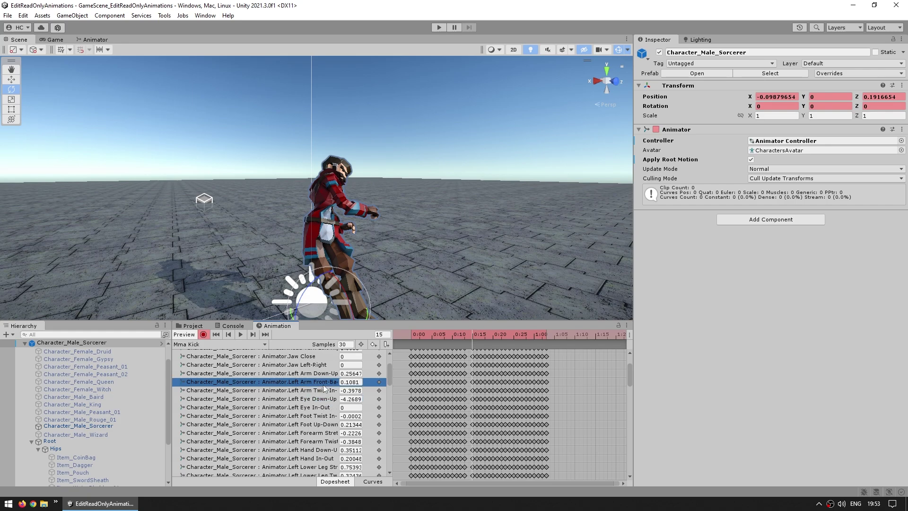
scroll(324, 388, up, 3)
click(317, 362)
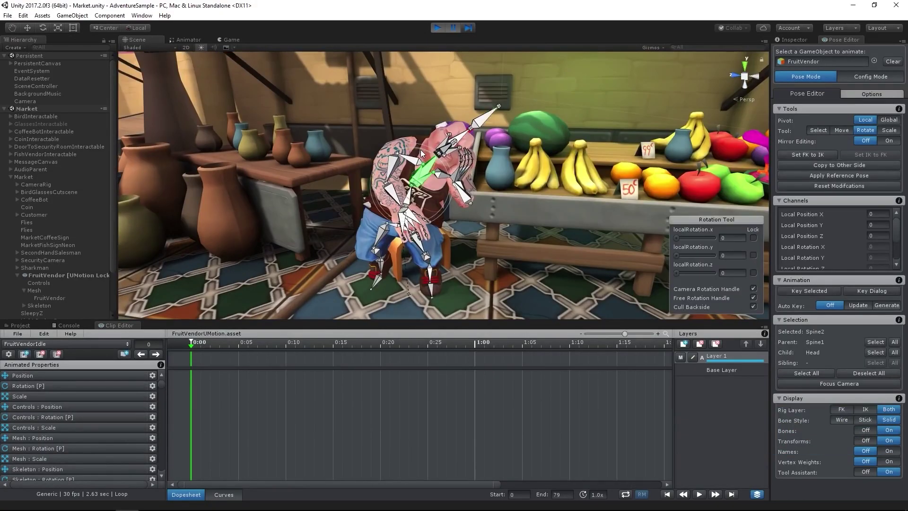
Step: Open UMotion's Clip Editor and Pose Editor beside the sorcerer scene, with the Pose Editor in configuration mode
drag(407, 146, 396, 141)
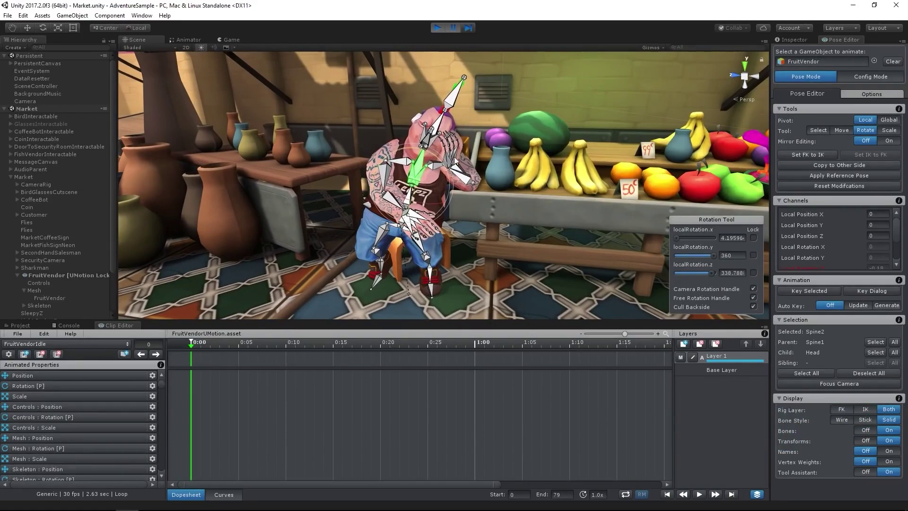
right_click(458, 159)
click(509, 199)
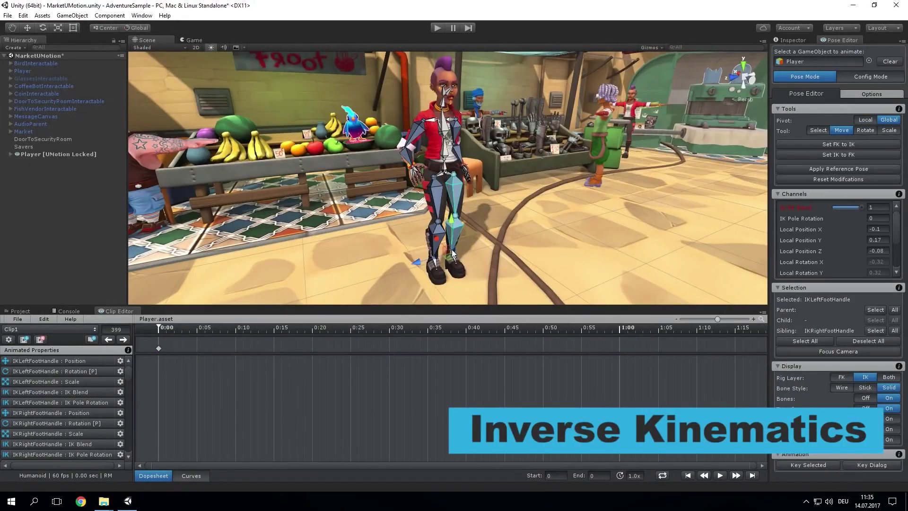
drag(454, 254, 473, 277)
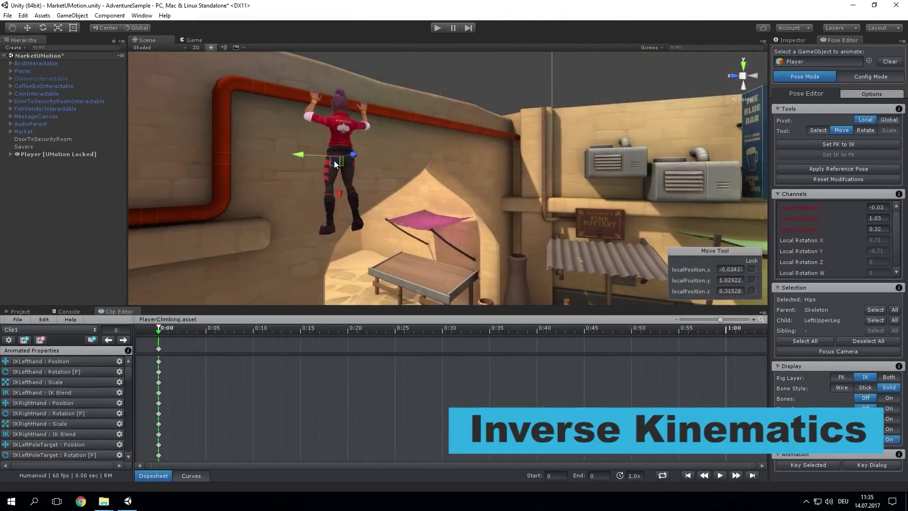
mouse_move(334, 161)
mouse_down()
mouse_move(333, 148)
mouse_move(336, 161)
mouse_up()
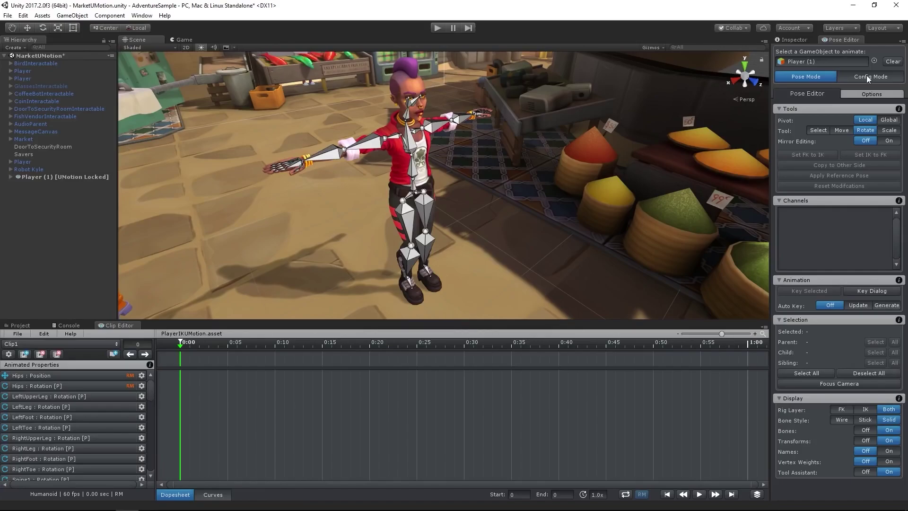
click(867, 75)
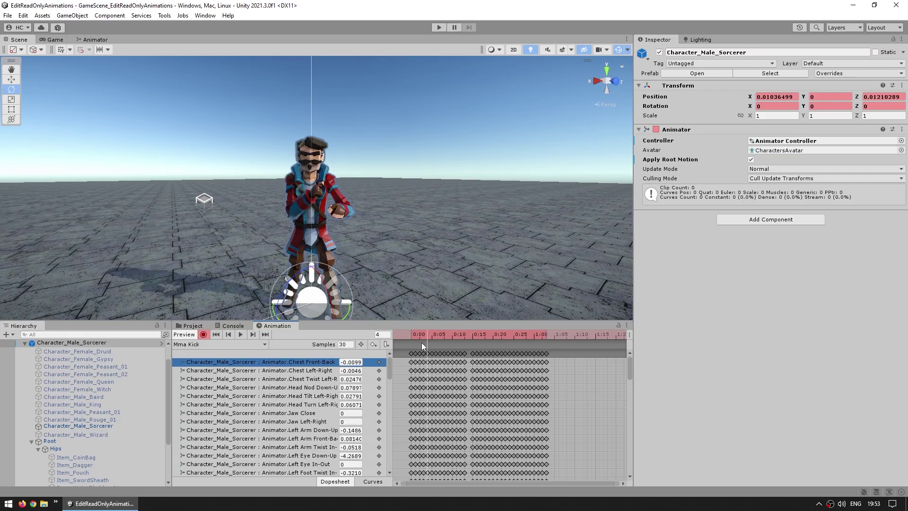
drag(422, 343, 381, 349)
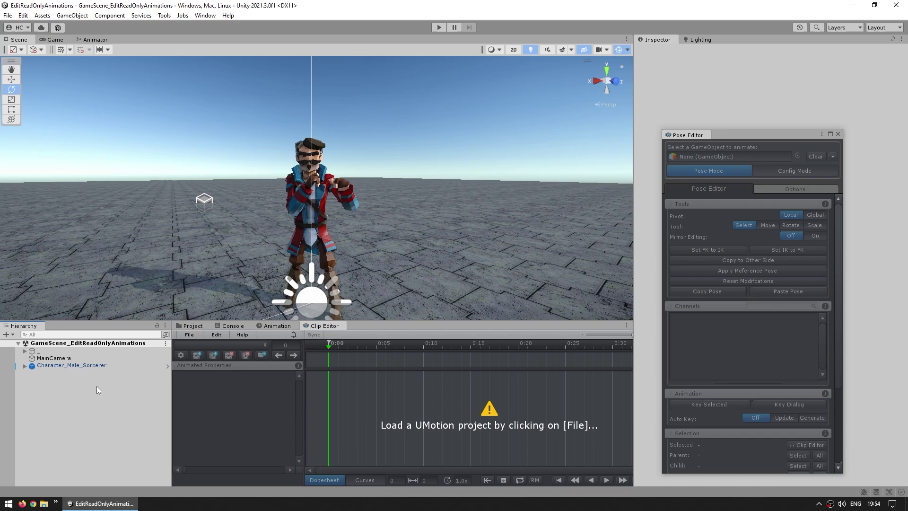
Step: Create a new Humanoid UMotion project and assign Character_Male_Sorcerer with a rig configuration
click(96, 366)
click(190, 335)
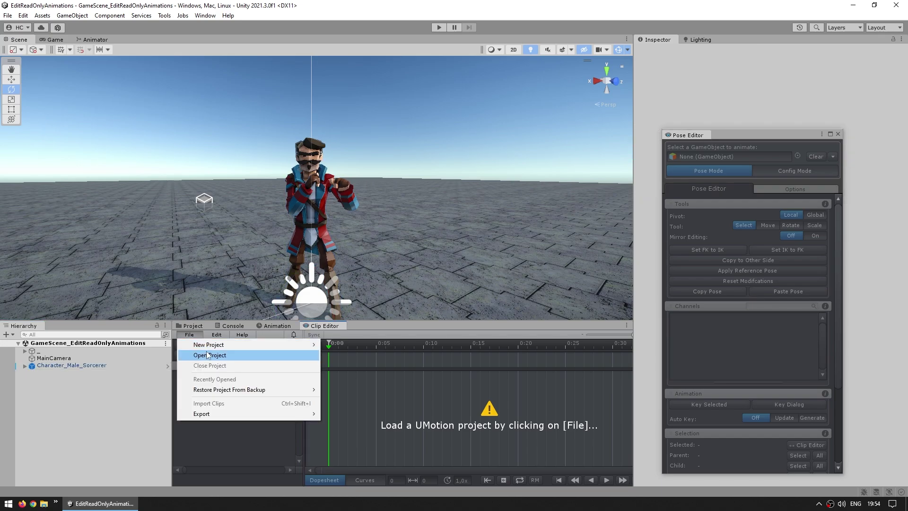
mouse_move(265, 345)
click(347, 346)
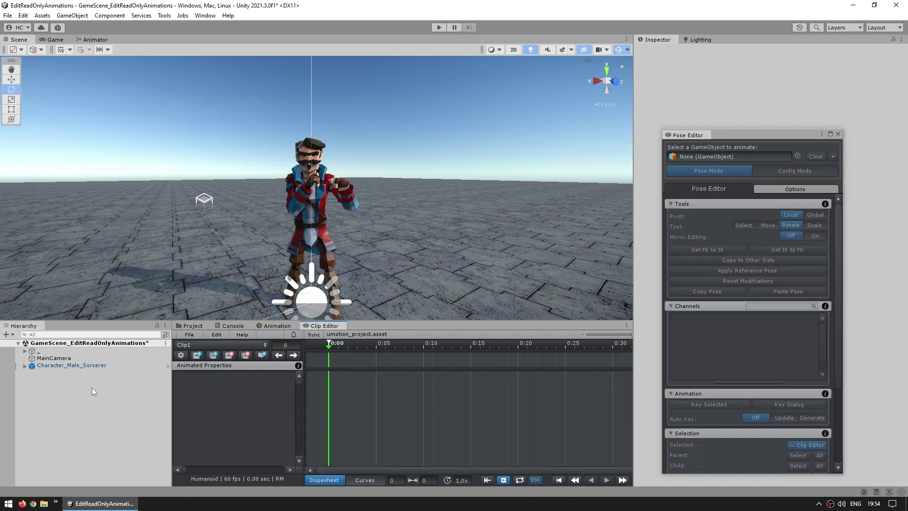
drag(71, 366, 744, 158)
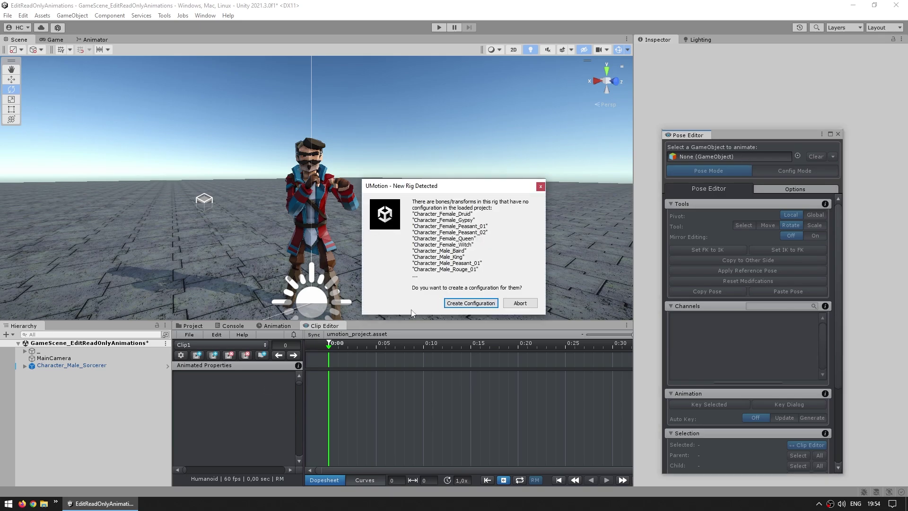
key(Return)
click(190, 334)
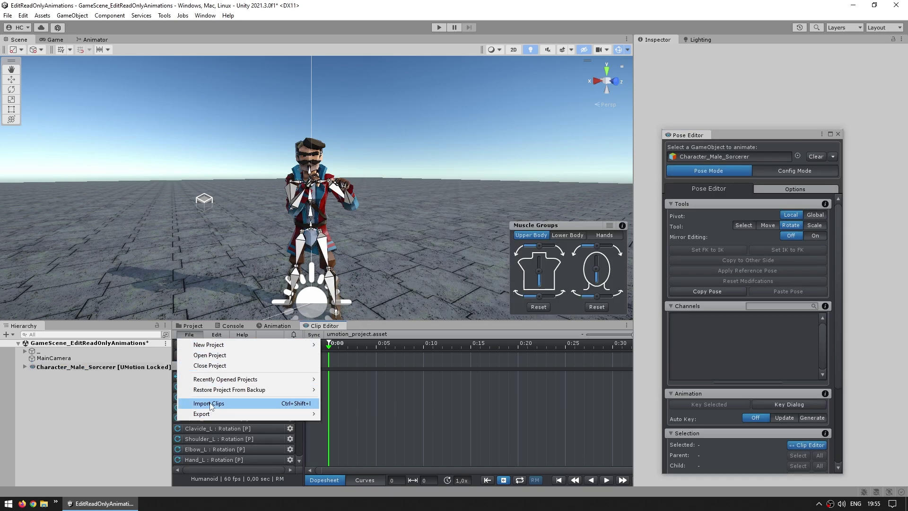
Step: Import the Mma Kick clip and scrub to frame 15 to inspect it
click(211, 405)
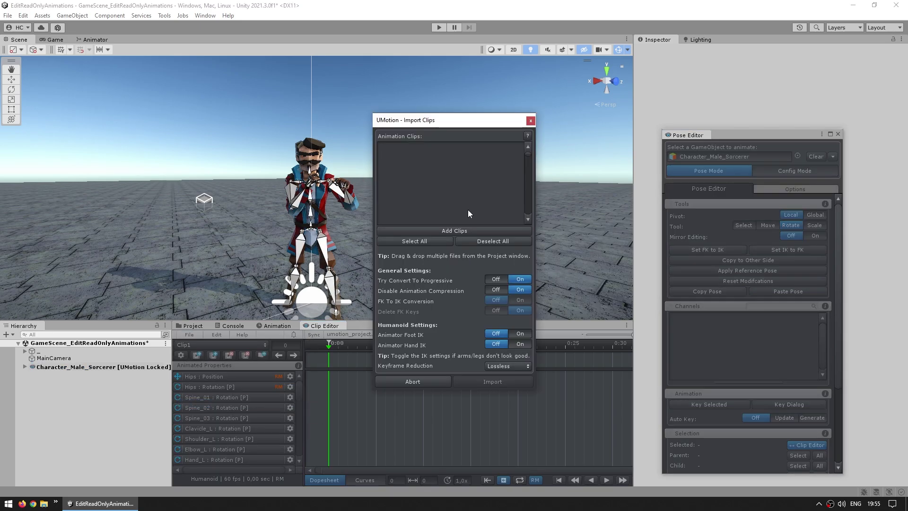
click(488, 382)
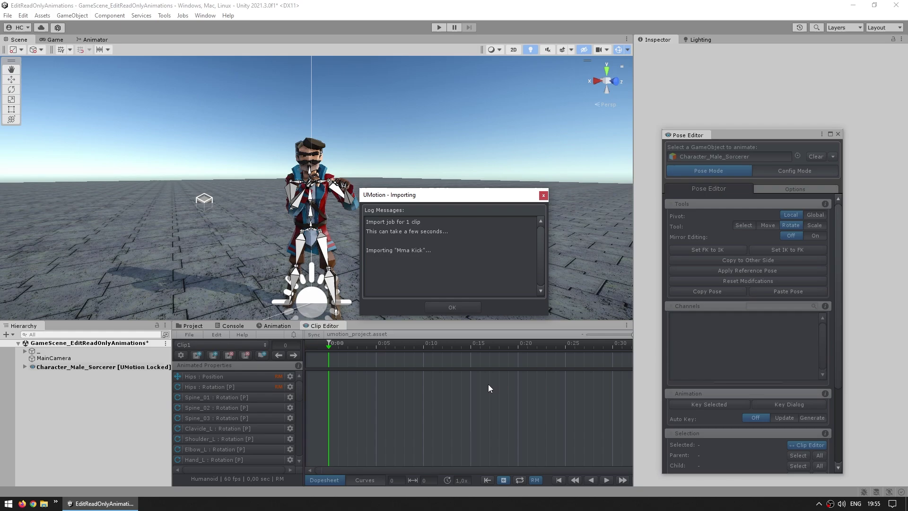
click(445, 316)
drag(363, 345, 479, 340)
drag(402, 346, 499, 339)
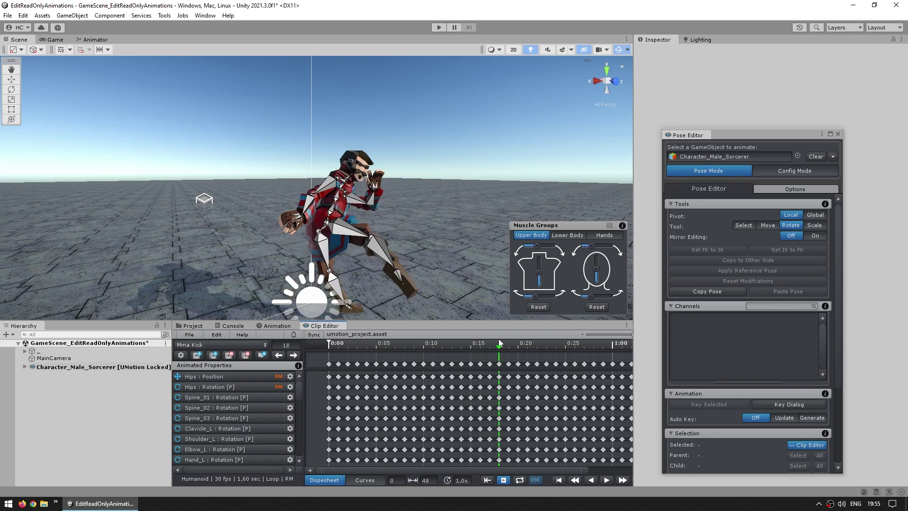
Step: Raise the sorcerer's UpperLeg_R bone at frame 17 and apply the rotation
click(348, 237)
drag(356, 210, 351, 180)
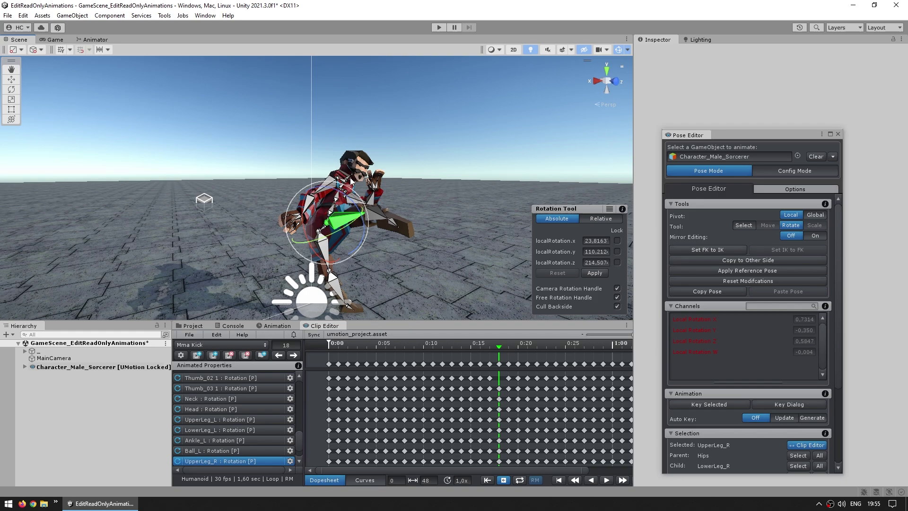
click(490, 347)
click(416, 270)
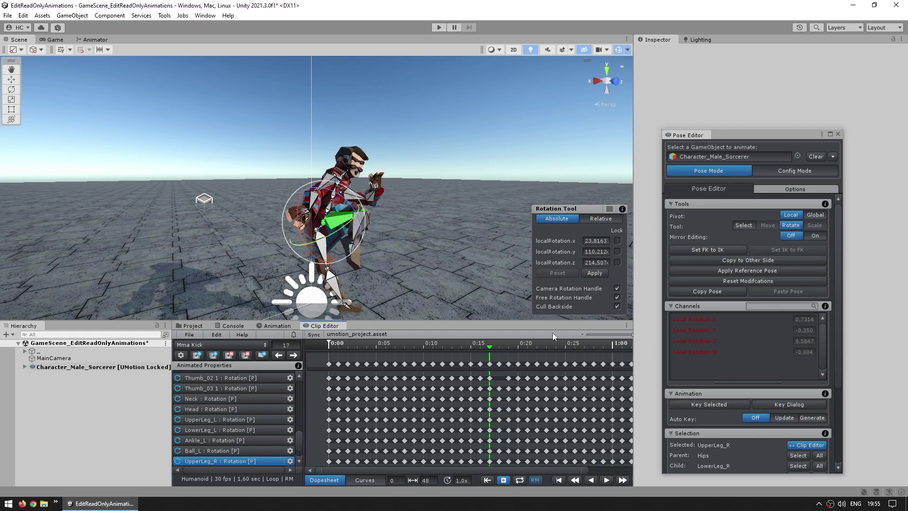
Step: Key the right upper leg's rotation, then export the current Mma Kick clip
scroll(714, 320, down, 3)
click(714, 319)
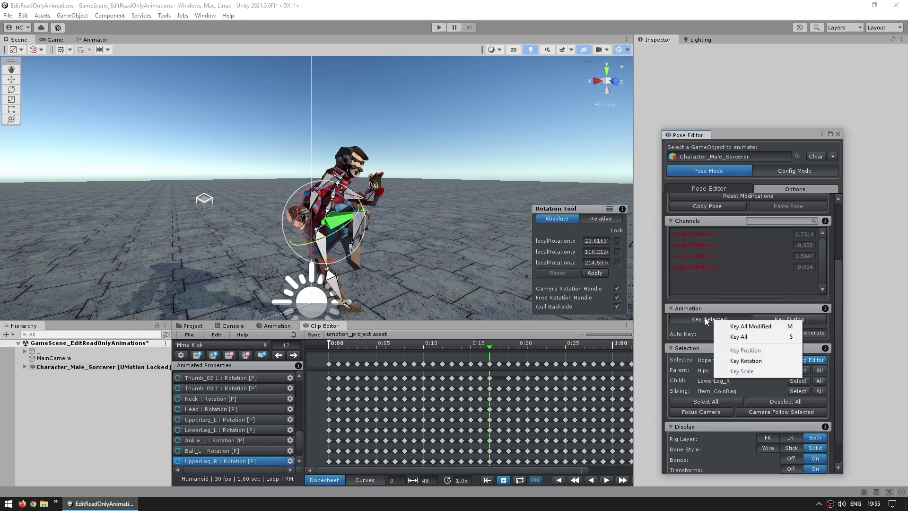
click(749, 326)
click(194, 335)
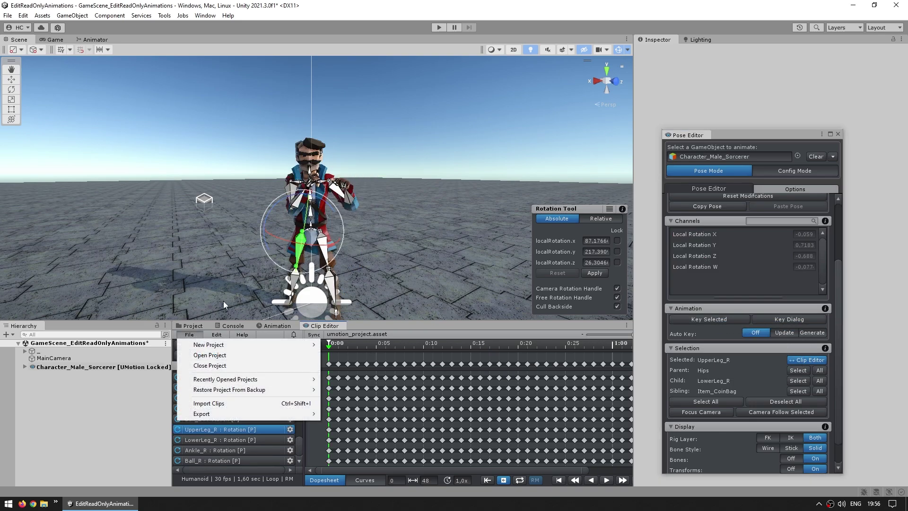
mouse_move(204, 416)
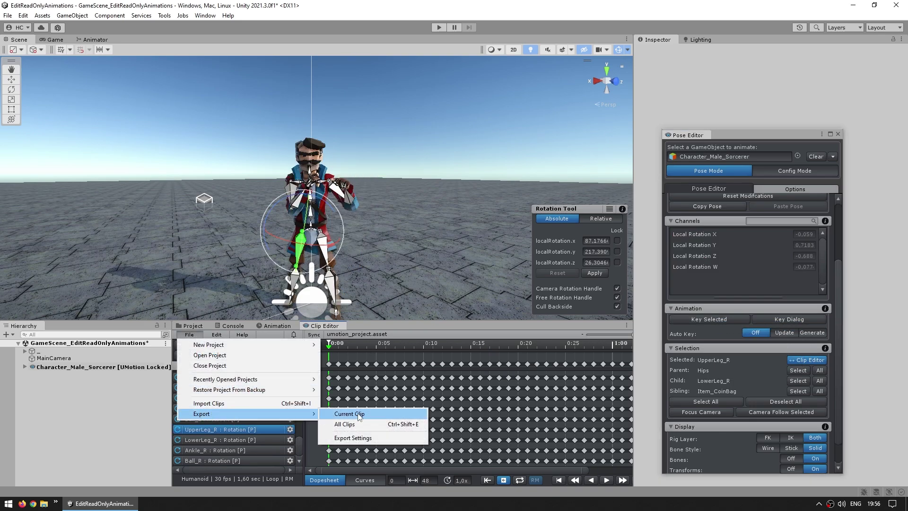